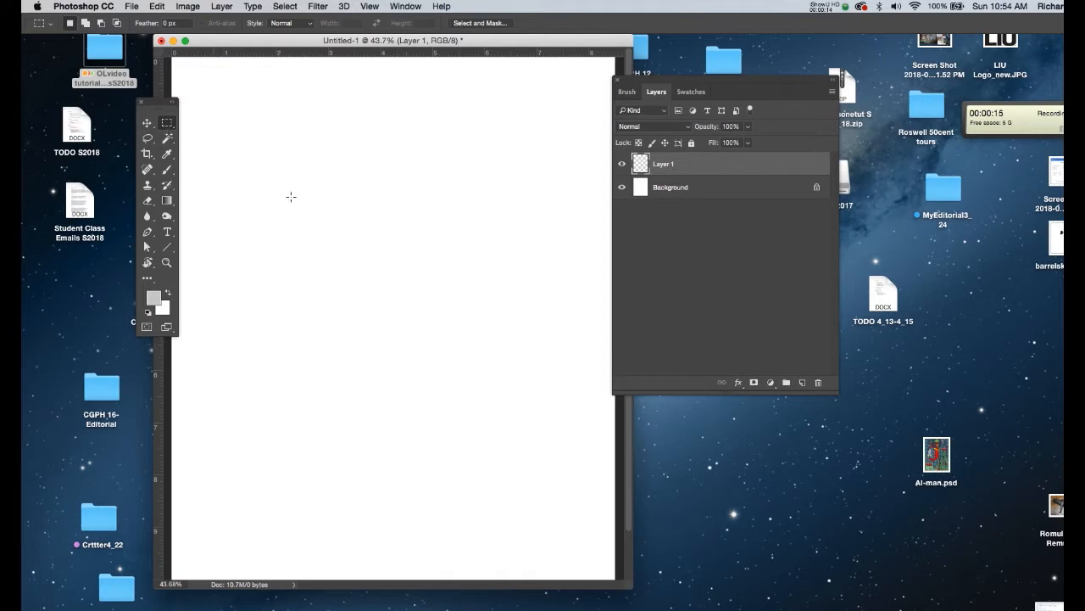
Step: Select a tall, narrow rectangle near the canvas centre on Layer 1, fill it with light gray and deselect it
drag(392, 236, 437, 468)
click(692, 92)
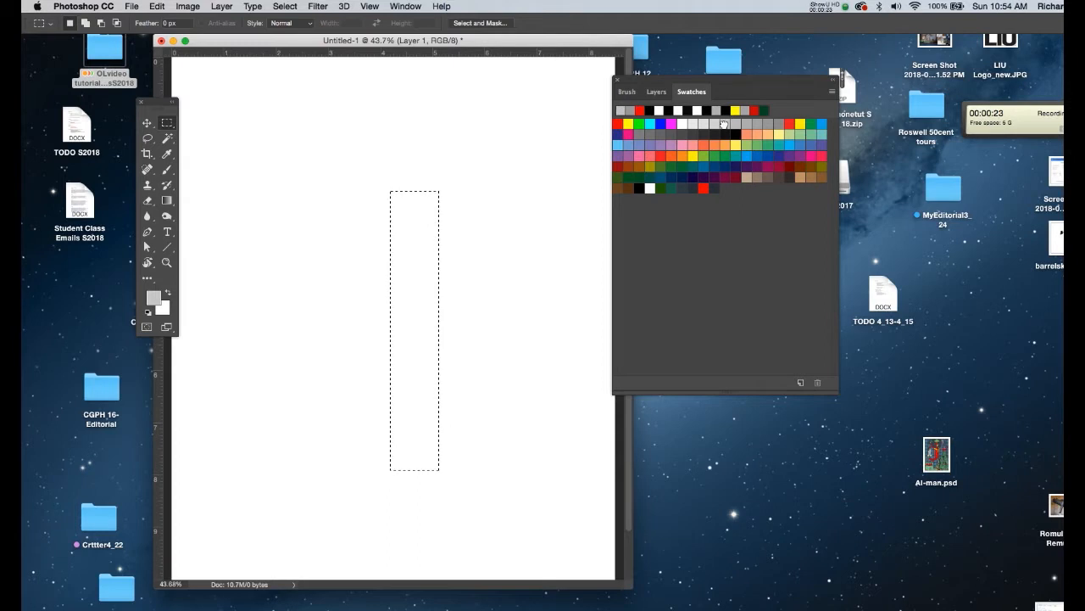
key(alt+BackSpace)
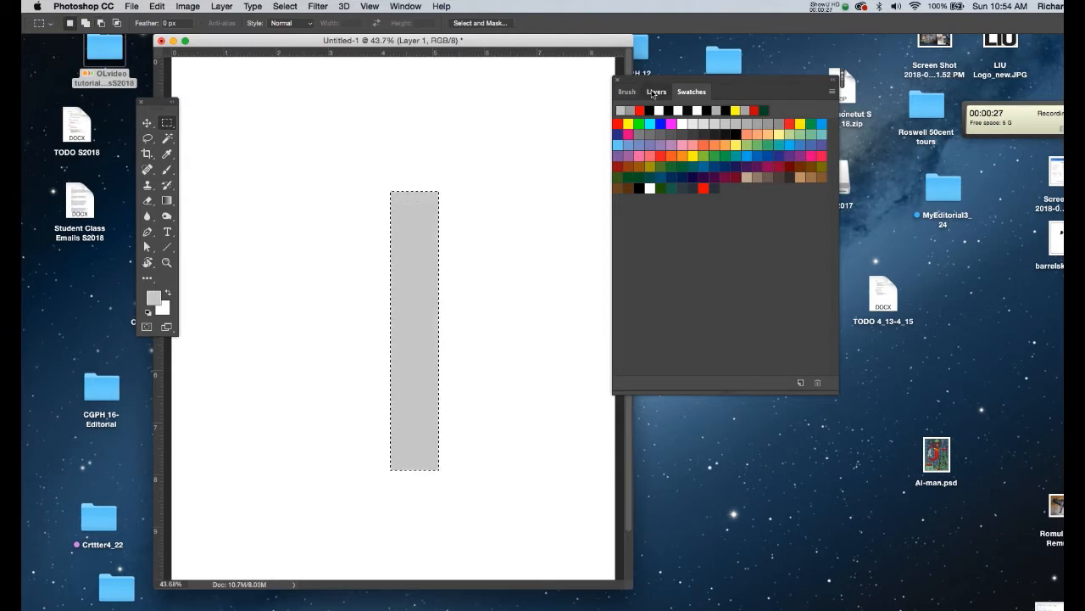
click(656, 92)
key(super+d)
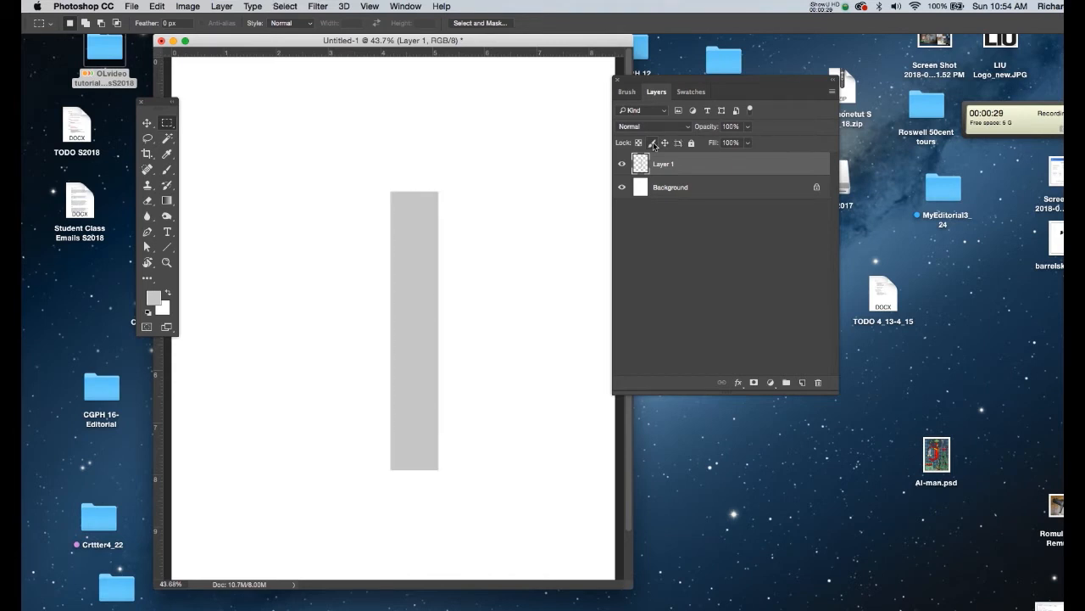
Step: Darken both long edges of the gray bar with the Burn tool, using a soft 200 px brush on Midtones at 50% exposure
key(o)
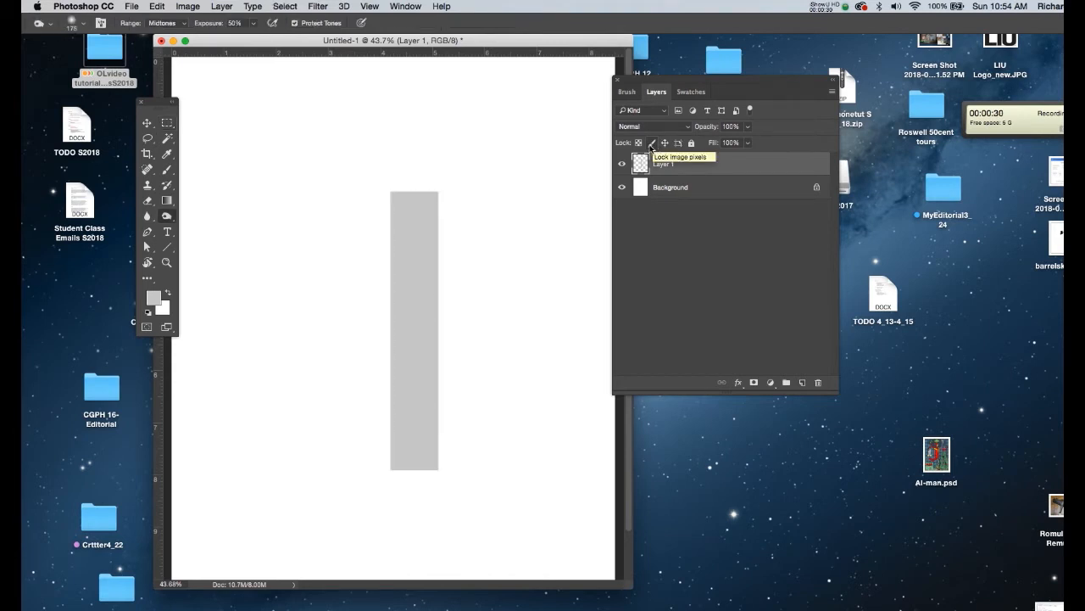
right_click(167, 218)
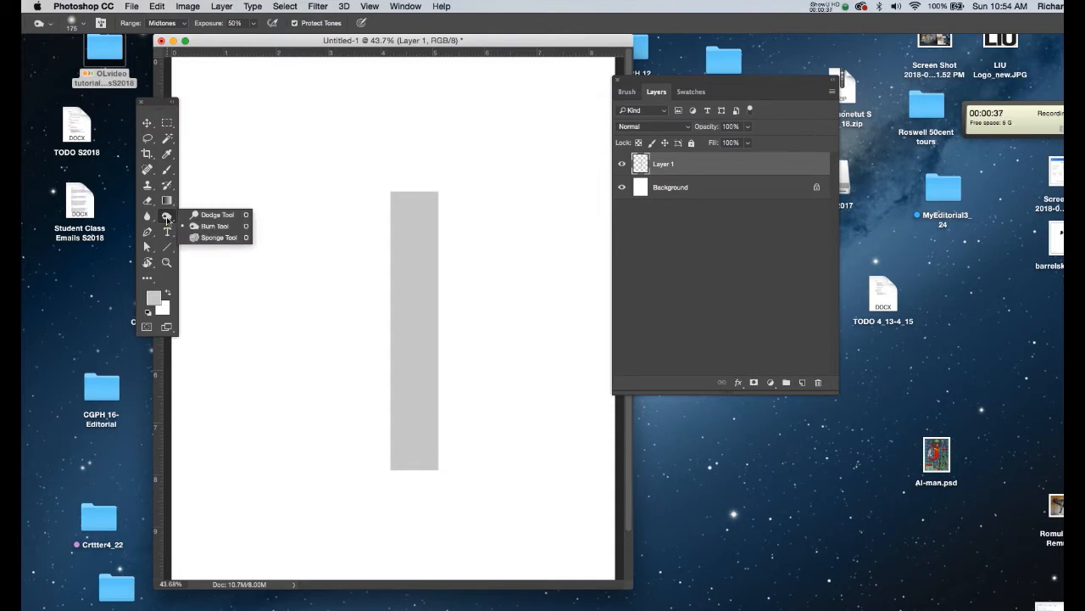
click(200, 226)
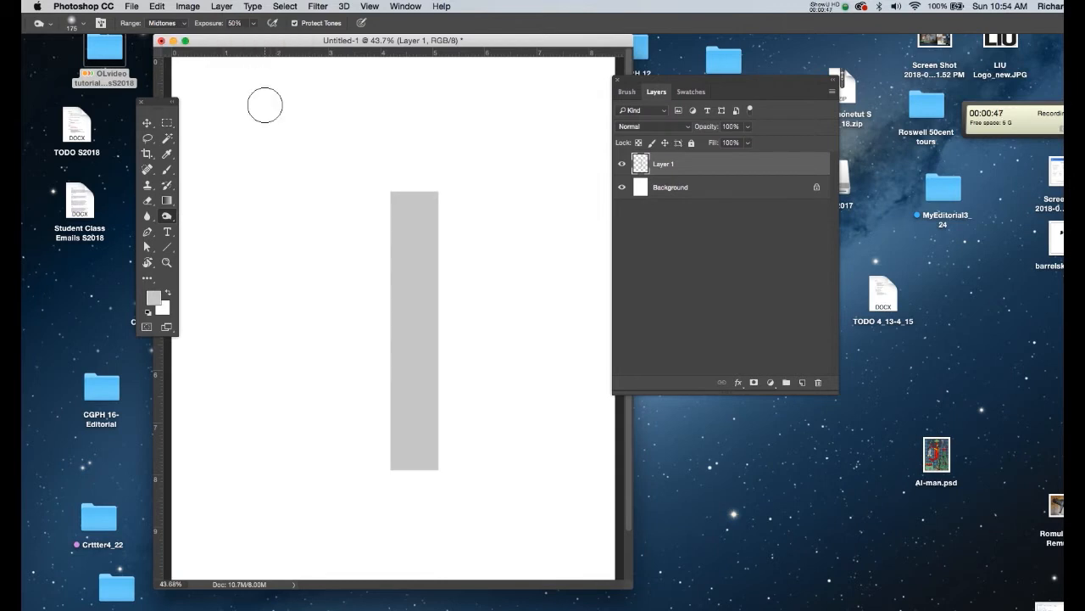
right_click(400, 137)
double_click(436, 236)
key(bracketright)
mouse_move(441, 183)
mouse_down()
mouse_move(436, 483)
mouse_move(438, 175)
mouse_move(438, 485)
mouse_move(433, 198)
mouse_move(452, 170)
mouse_move(448, 477)
mouse_move(450, 444)
mouse_move(441, 165)
mouse_up()
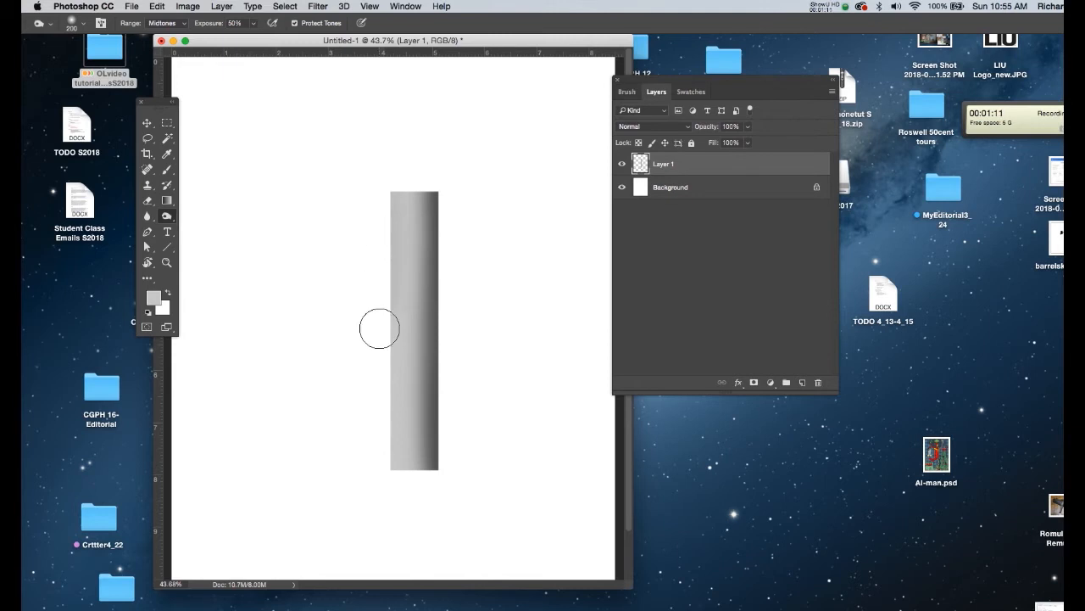
mouse_move(382, 488)
mouse_down()
mouse_move(382, 174)
mouse_move(382, 491)
mouse_move(386, 182)
mouse_move(382, 481)
mouse_move(378, 232)
mouse_up()
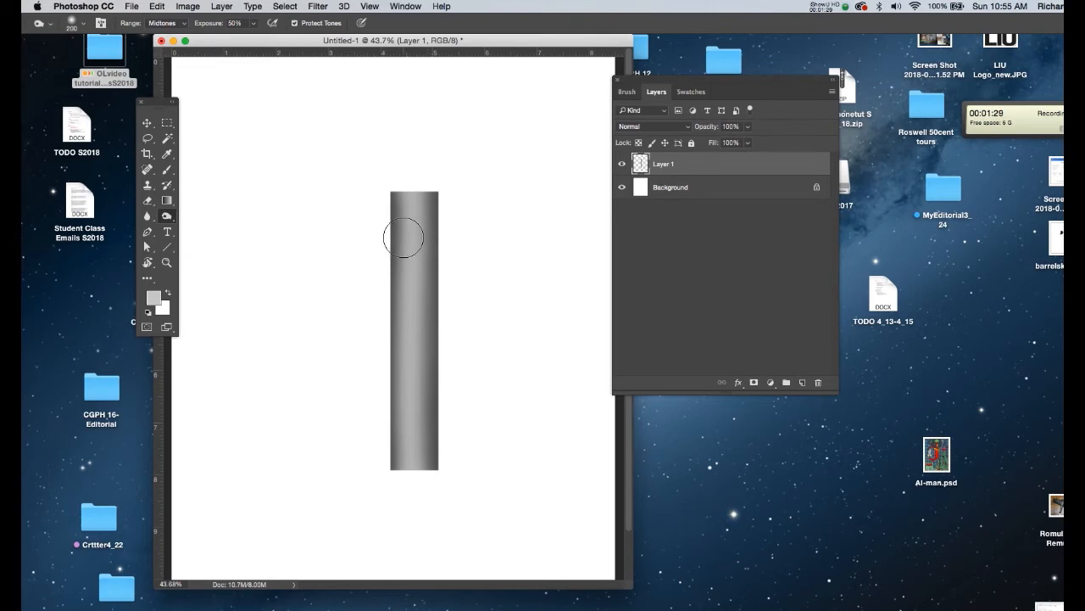
Step: Brighten a vertical highlight along the bar's centre with the Dodge tool at 30% exposure, using progressively smaller soft brushes from 100 px
drag(170, 219, 204, 214)
right_click(462, 138)
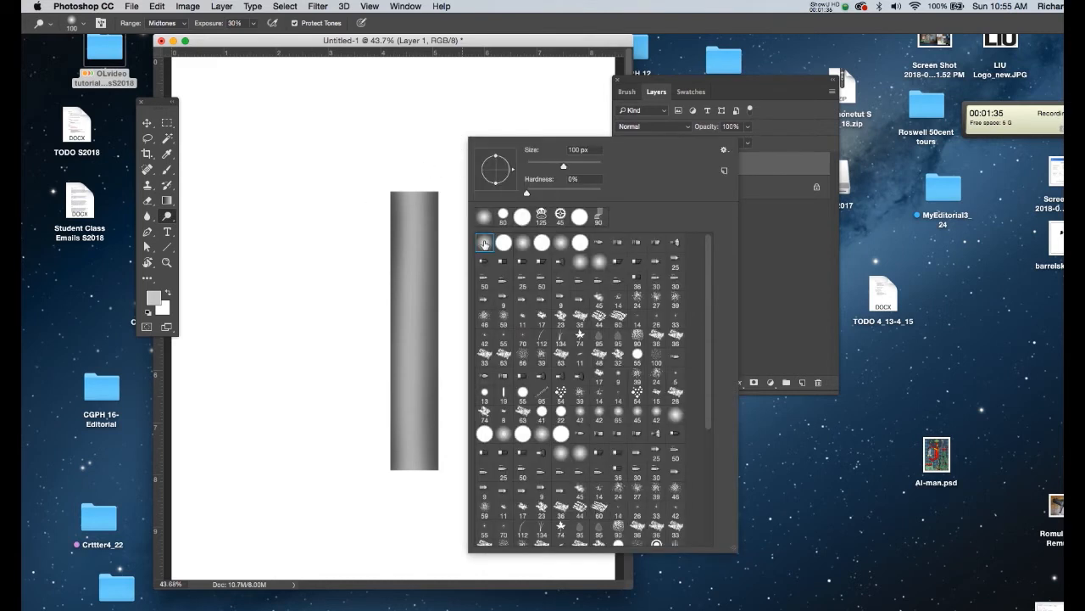
click(484, 244)
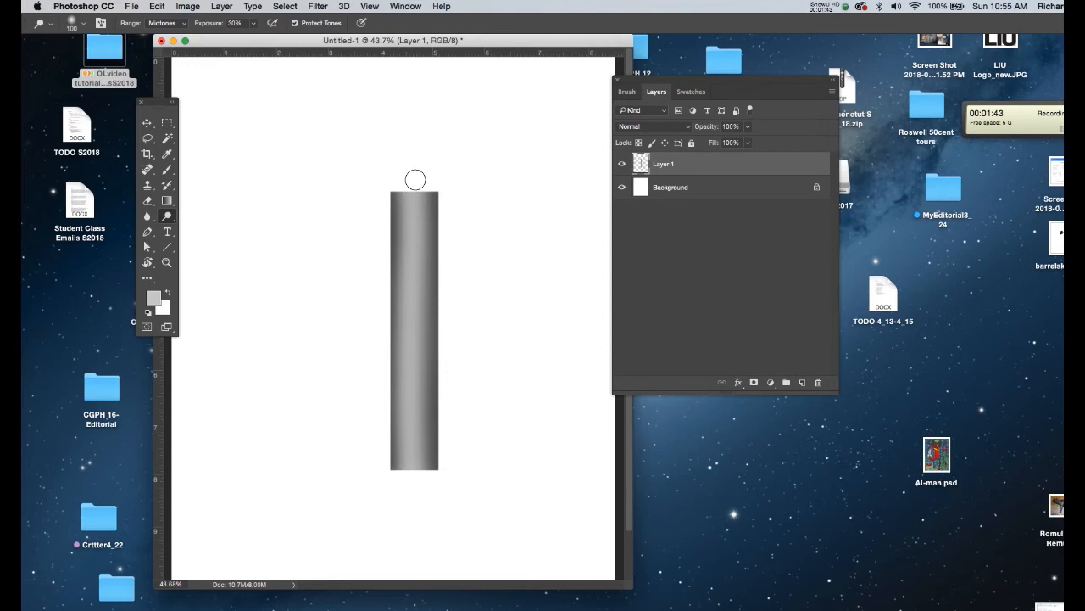
mouse_move(414, 179)
mouse_down()
mouse_move(415, 482)
mouse_move(412, 189)
mouse_move(392, 454)
mouse_up()
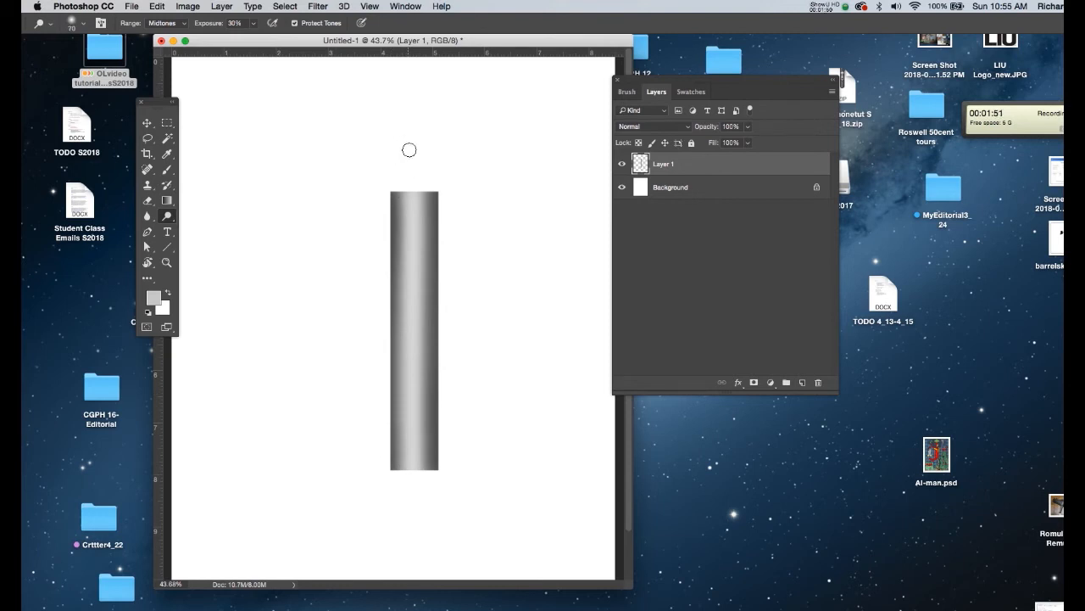
drag(412, 229, 409, 465)
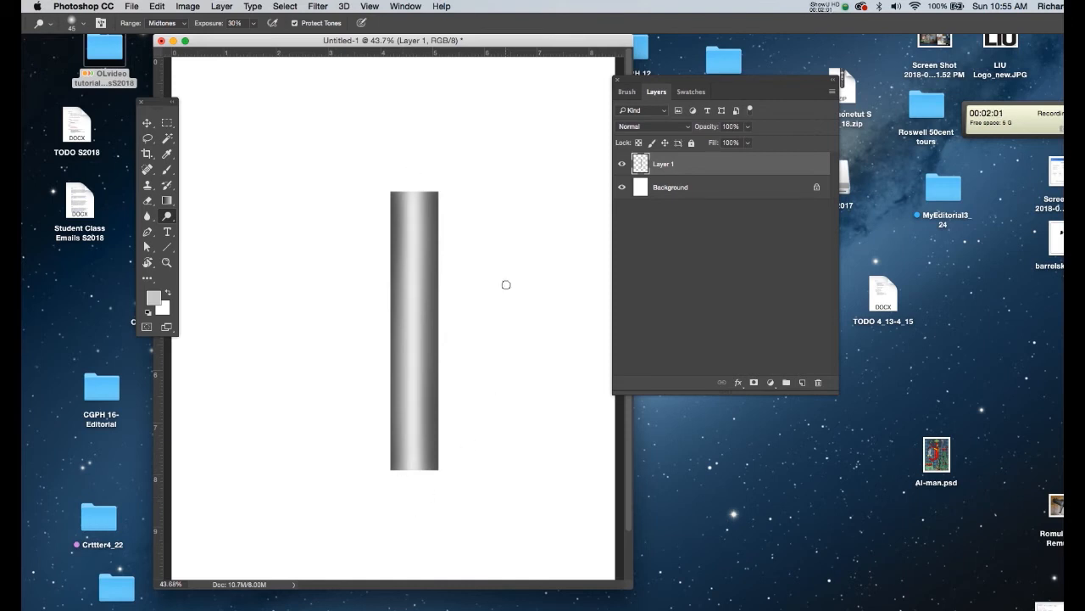
Step: Move the shaded cylinder lower on the canvas and copy a thin strip of its top end to a new layer
key(v)
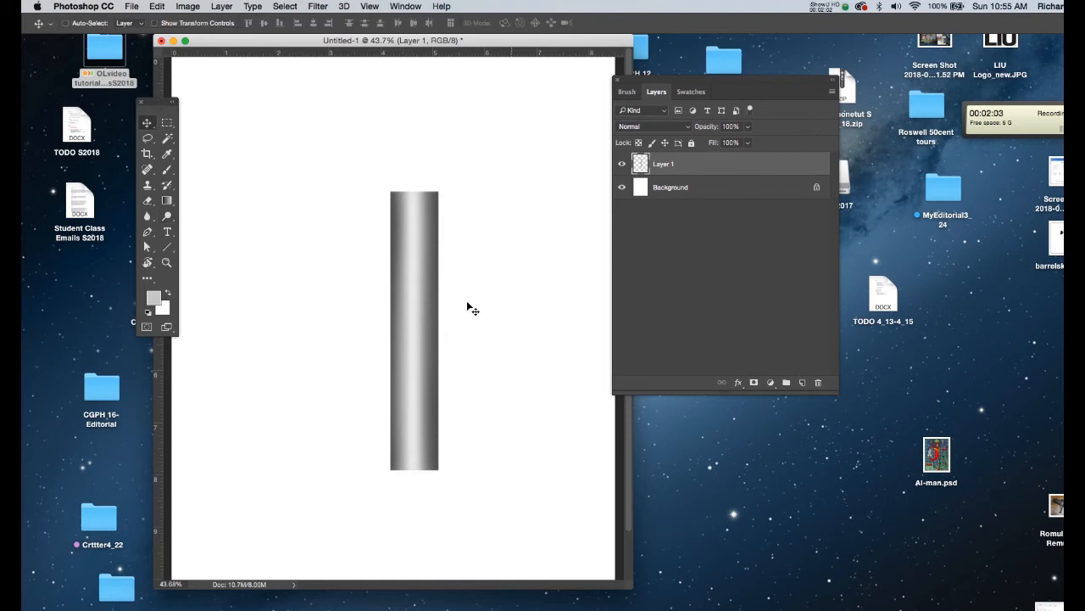
drag(418, 312, 421, 358)
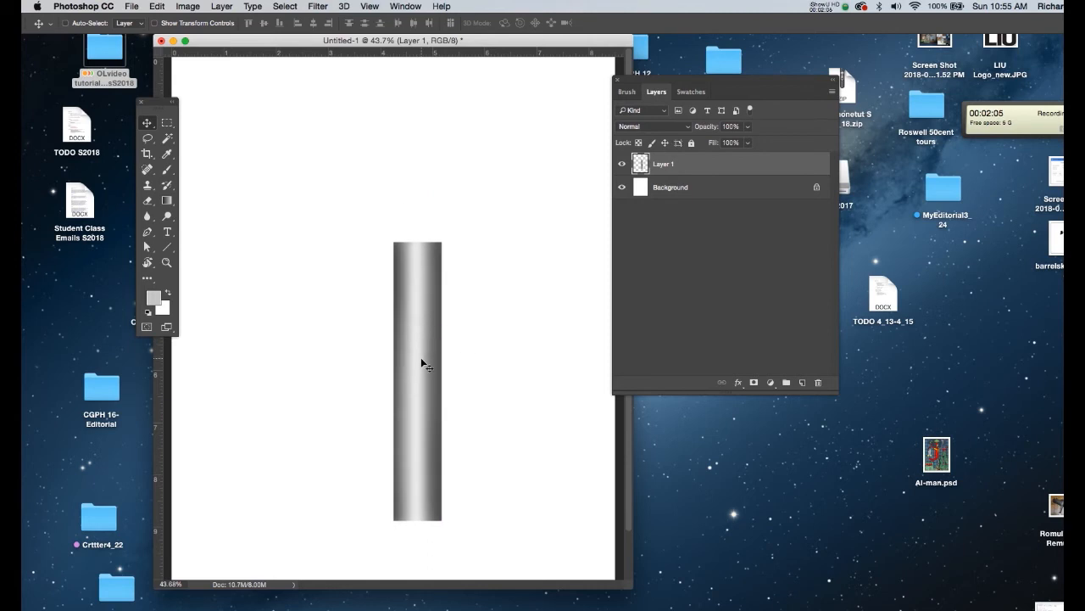
key(m)
drag(381, 230, 452, 260)
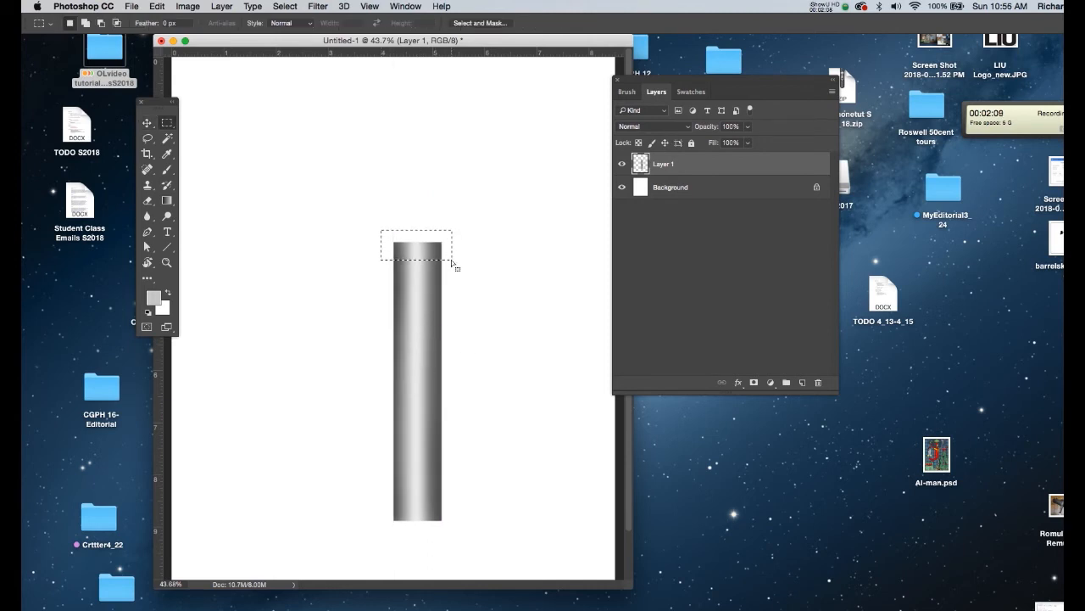
key(super+j)
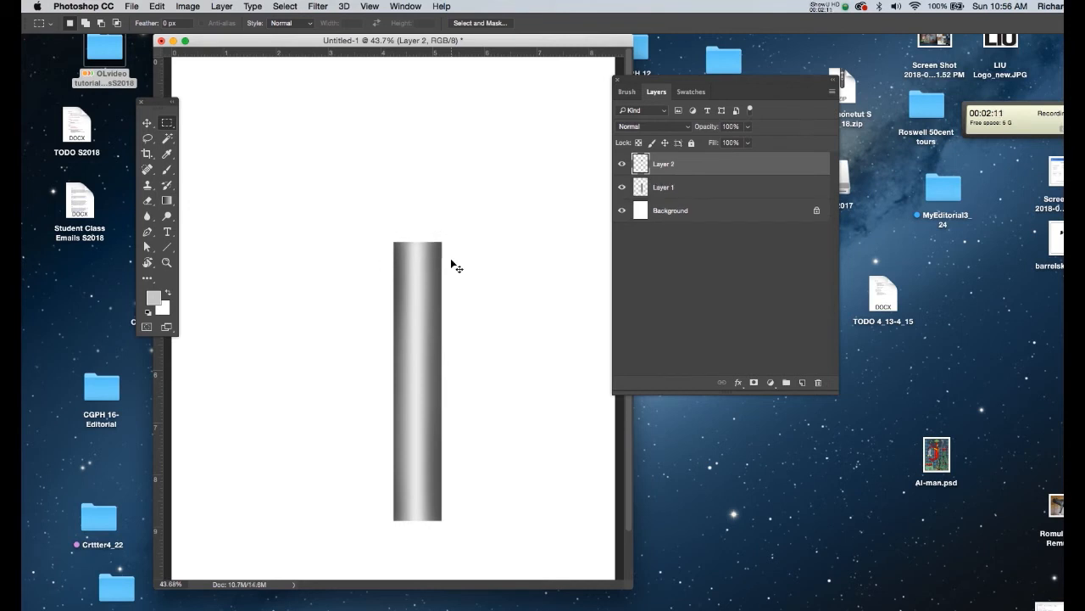
Step: Widen the copied strip evenly on both sides with Free Transform so it forms a rim overhanging the cylinder
key(super+t)
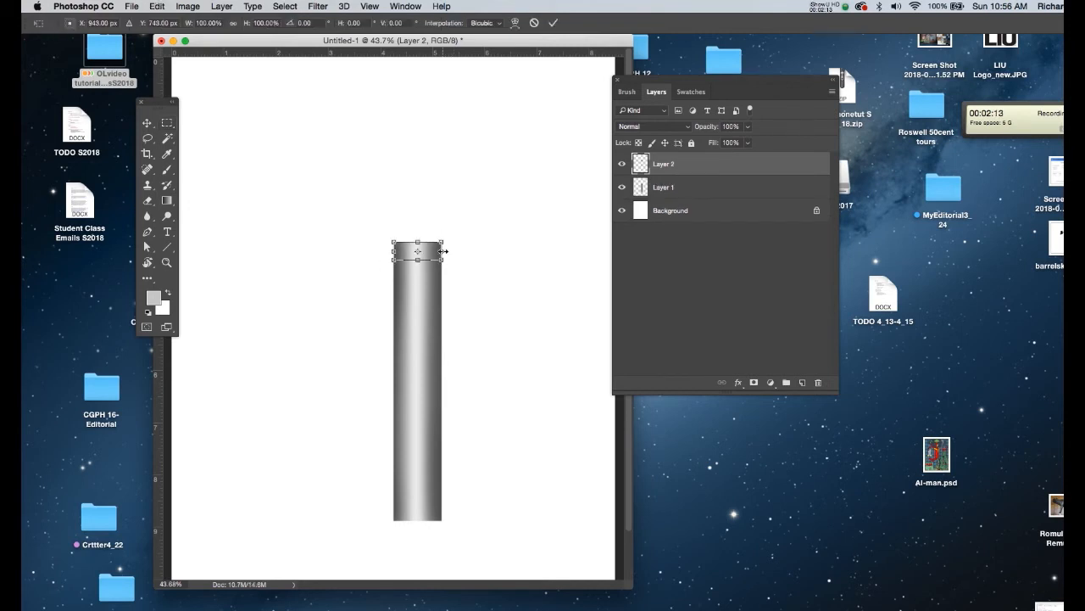
drag(442, 251, 450, 251)
key(Return)
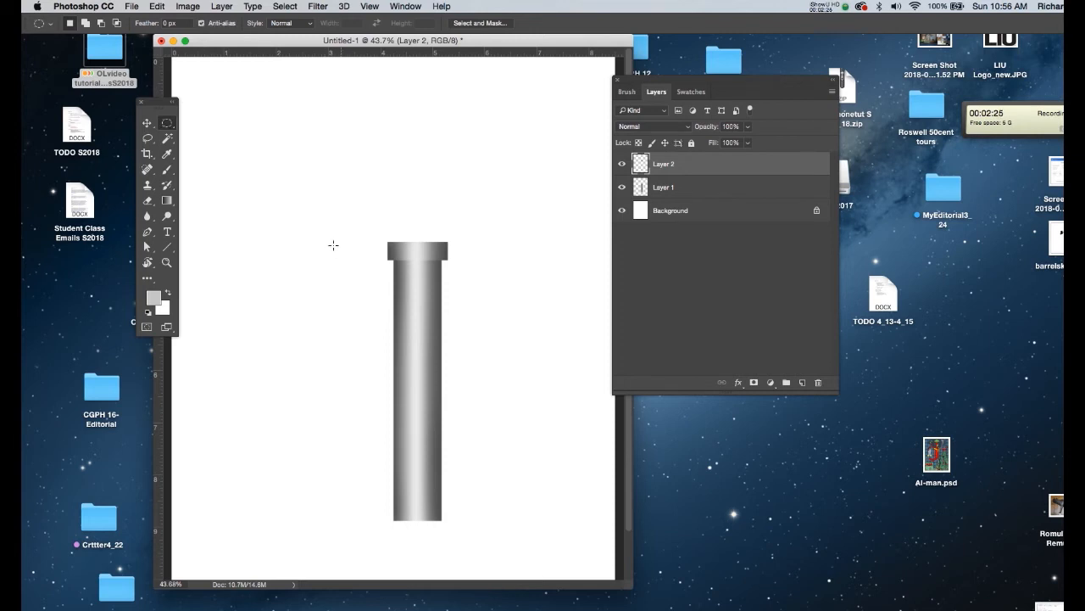
Step: Select a circle above and to the left of the cylinder, fill it with light gray and deselect it
drag(301, 160, 329, 229)
key(alt+BackSpace)
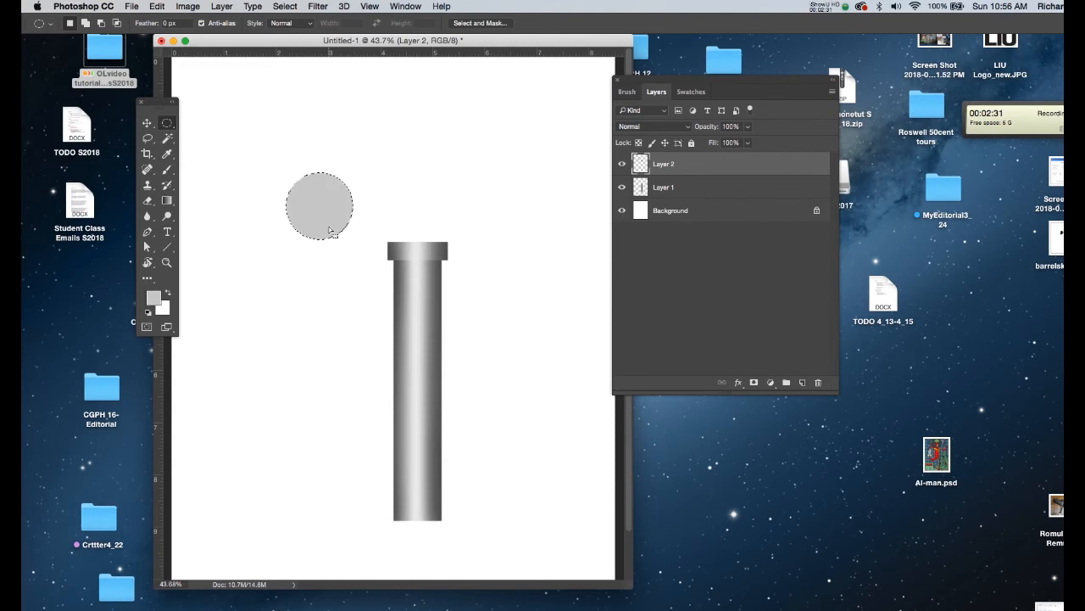
key(super+d)
Step: Darken the circle's edge all the way around with the Burn tool on Midtones at 50% exposure, enlarging the soft brush
click(167, 215)
click(211, 225)
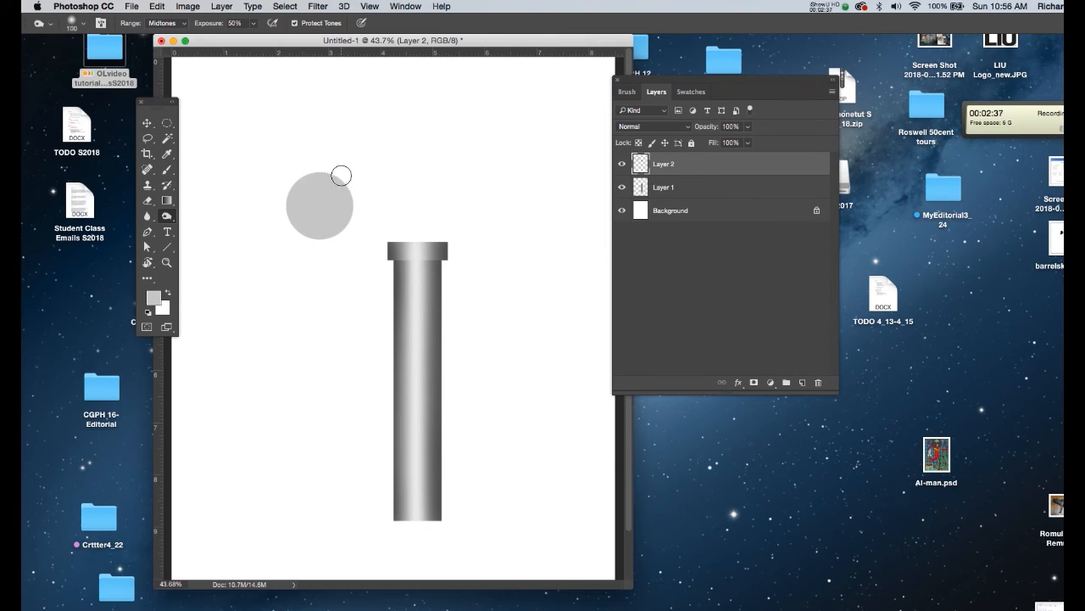
mouse_move(336, 173)
mouse_down()
mouse_move(304, 177)
mouse_move(286, 200)
mouse_move(291, 227)
mouse_move(312, 240)
mouse_move(337, 230)
mouse_move(341, 187)
mouse_move(318, 180)
mouse_move(293, 198)
mouse_move(294, 227)
mouse_move(338, 238)
mouse_move(351, 219)
mouse_move(338, 174)
mouse_move(305, 169)
mouse_move(289, 187)
mouse_move(294, 227)
mouse_move(329, 239)
mouse_move(354, 208)
mouse_move(337, 173)
mouse_move(305, 172)
mouse_move(290, 190)
mouse_move(293, 229)
mouse_move(326, 241)
mouse_move(353, 229)
mouse_move(361, 191)
mouse_move(356, 217)
mouse_move(322, 243)
mouse_move(288, 220)
mouse_move(291, 180)
mouse_move(332, 169)
mouse_move(357, 195)
mouse_move(341, 174)
mouse_move(357, 232)
mouse_move(340, 245)
mouse_move(355, 216)
mouse_move(333, 176)
mouse_move(298, 180)
mouse_move(290, 199)
mouse_move(301, 235)
mouse_move(337, 238)
mouse_move(351, 189)
mouse_up()
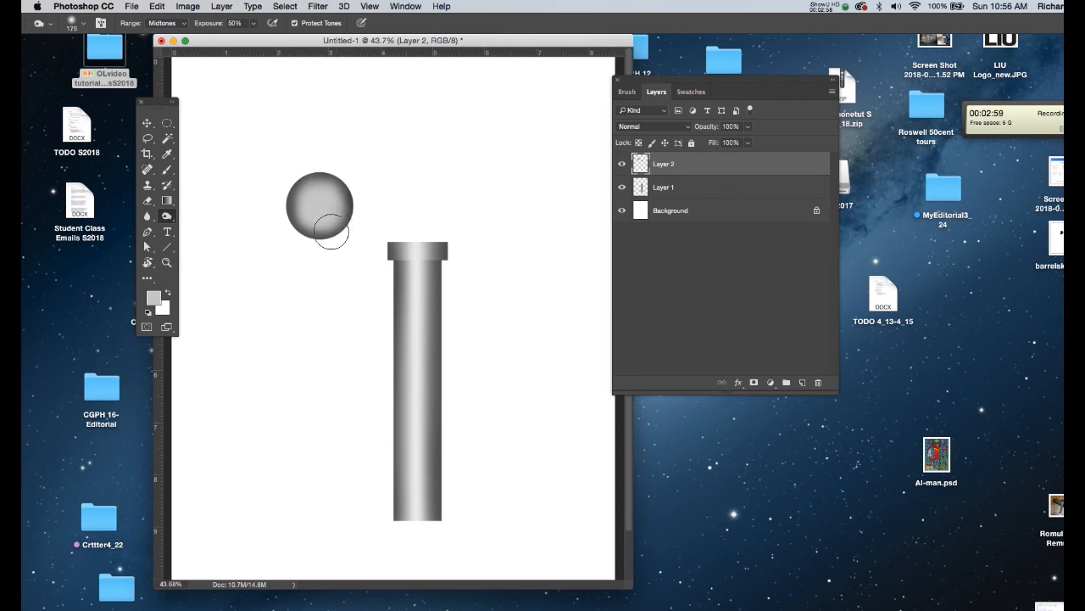
key(bracketright)
key(bracketright)
key(bracketright)
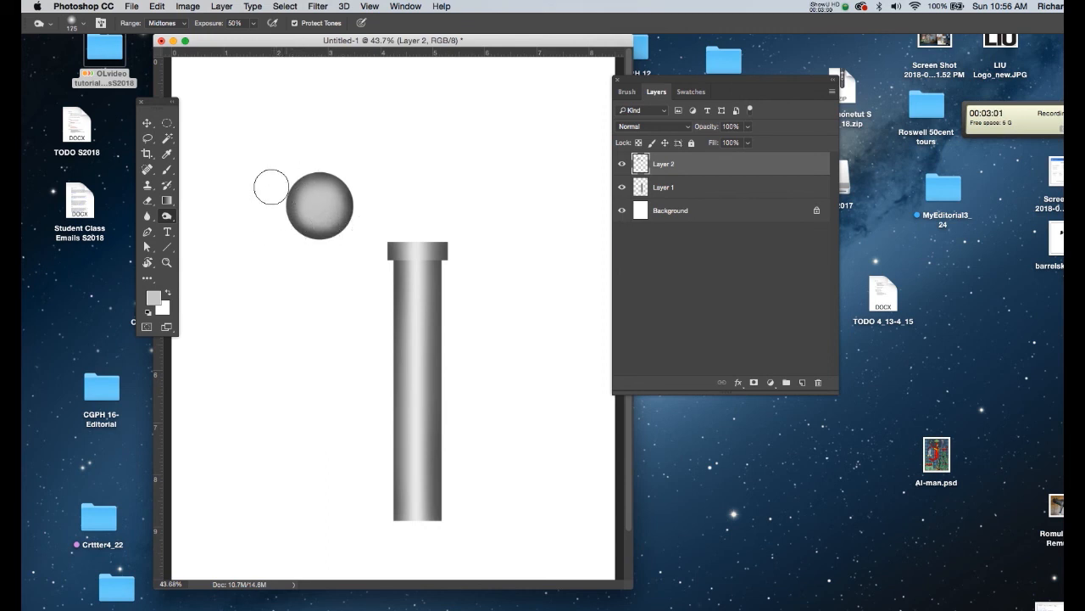
Step: Brighten a highlight in the upper middle of the sphere with the Dodge tool on Midtones at 30% exposure
right_click(172, 220)
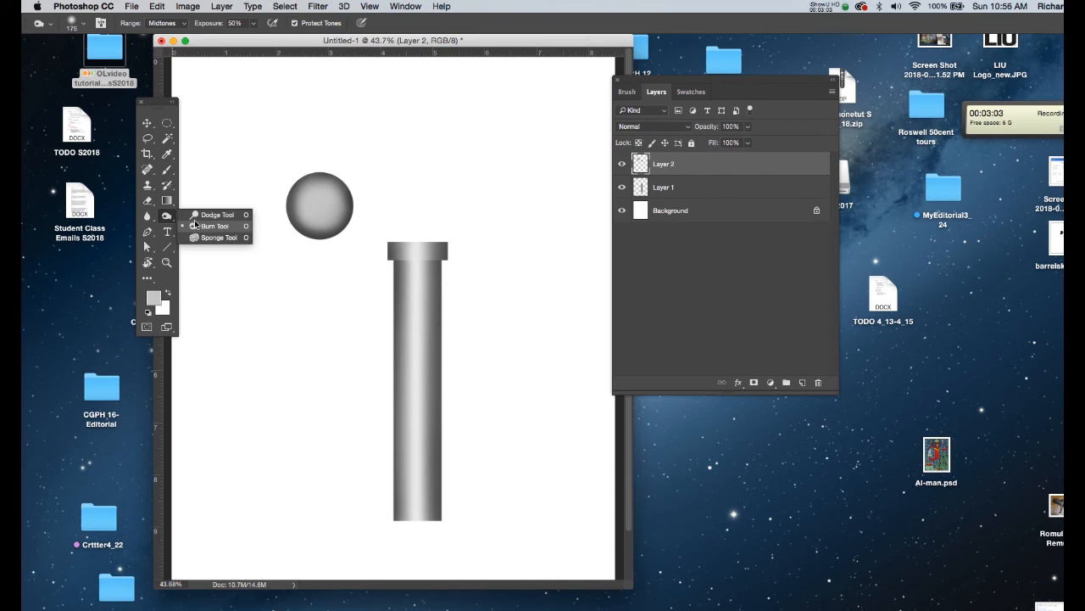
click(198, 219)
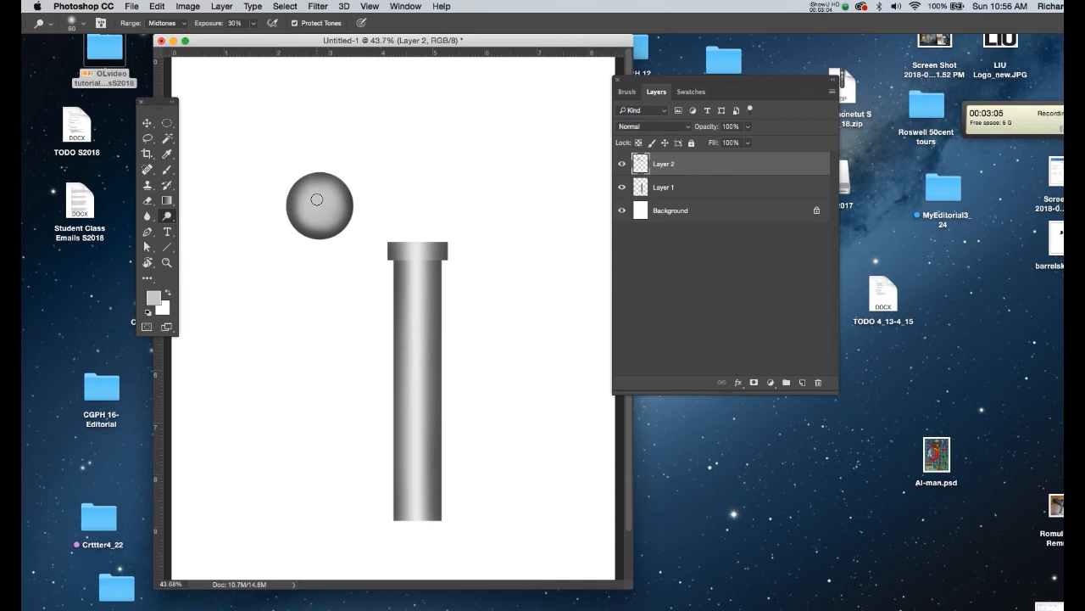
mouse_move(319, 196)
mouse_down()
mouse_move(307, 198)
mouse_move(322, 188)
mouse_up()
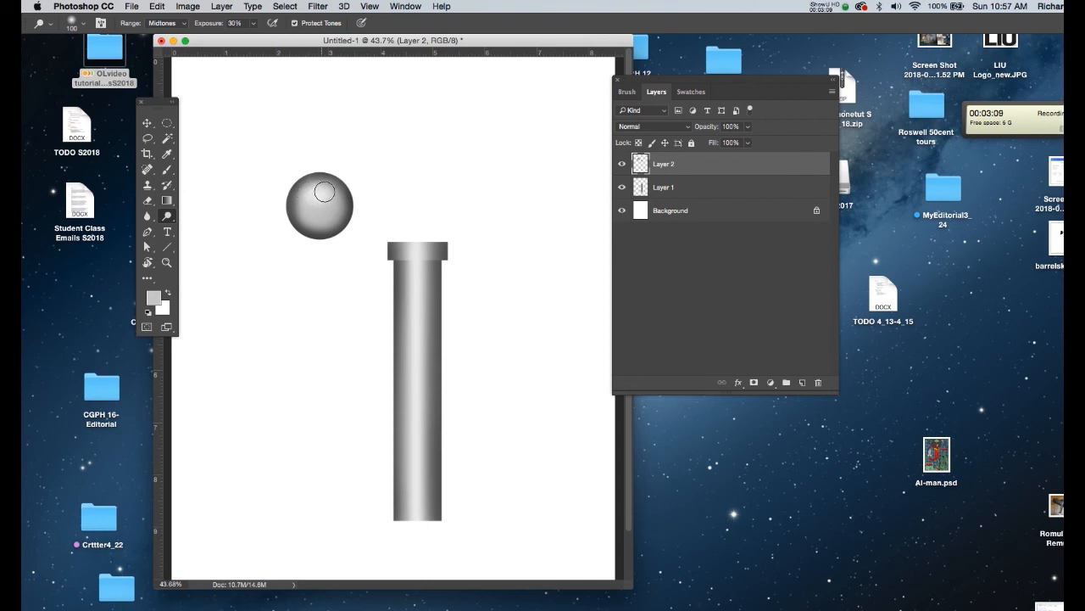